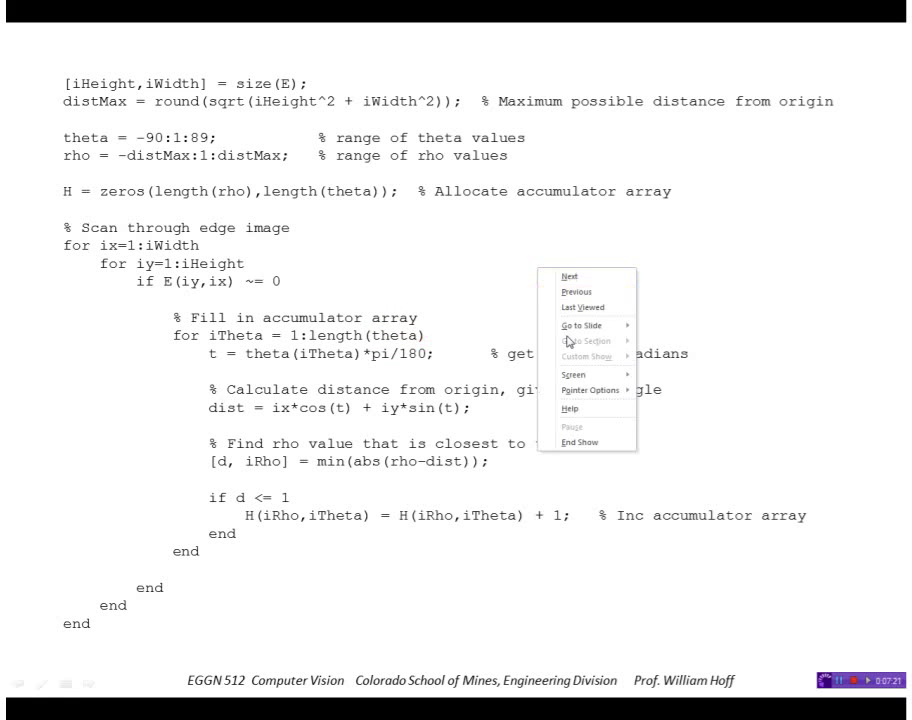
Switch the slide show pointer to the pen to write on the MATLAB Hough code slide
mouse_move(611, 395)
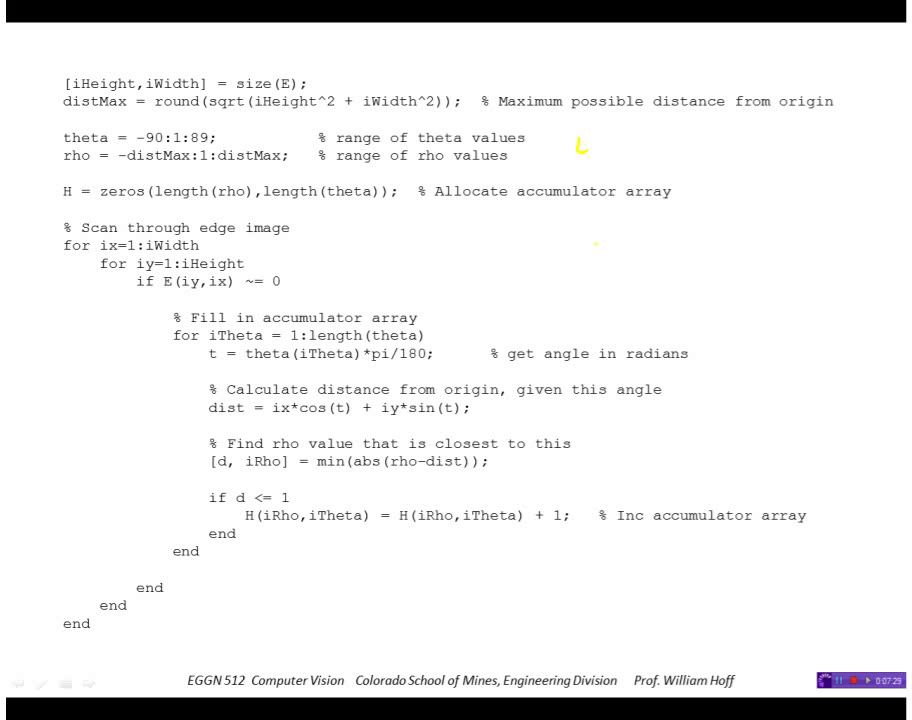
Change the slide show pen's ink colour to red
right_click(519, 258)
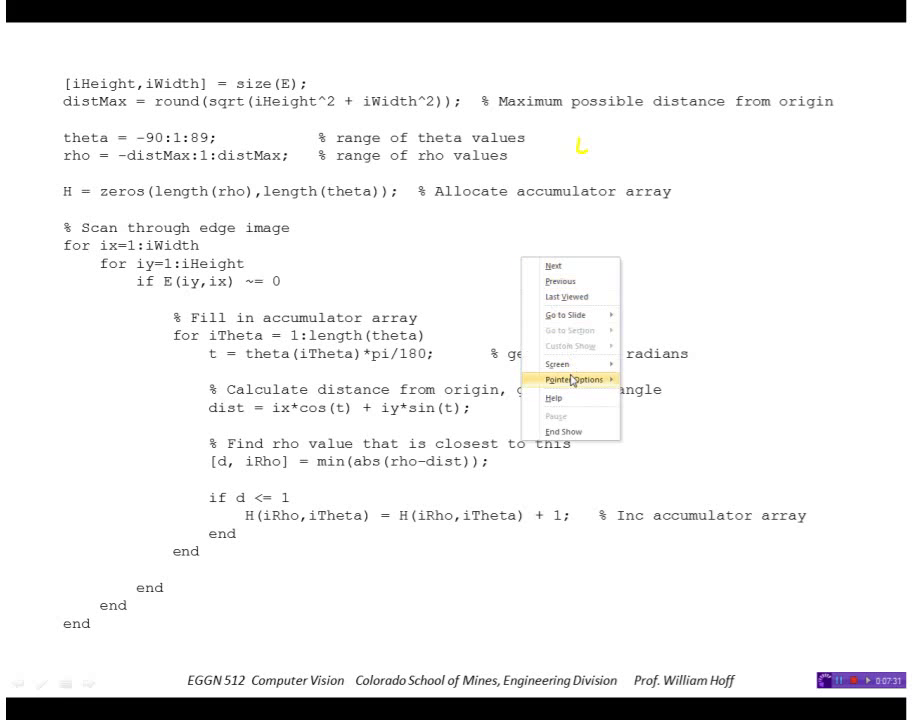
mouse_move(574, 380)
mouse_move(658, 430)
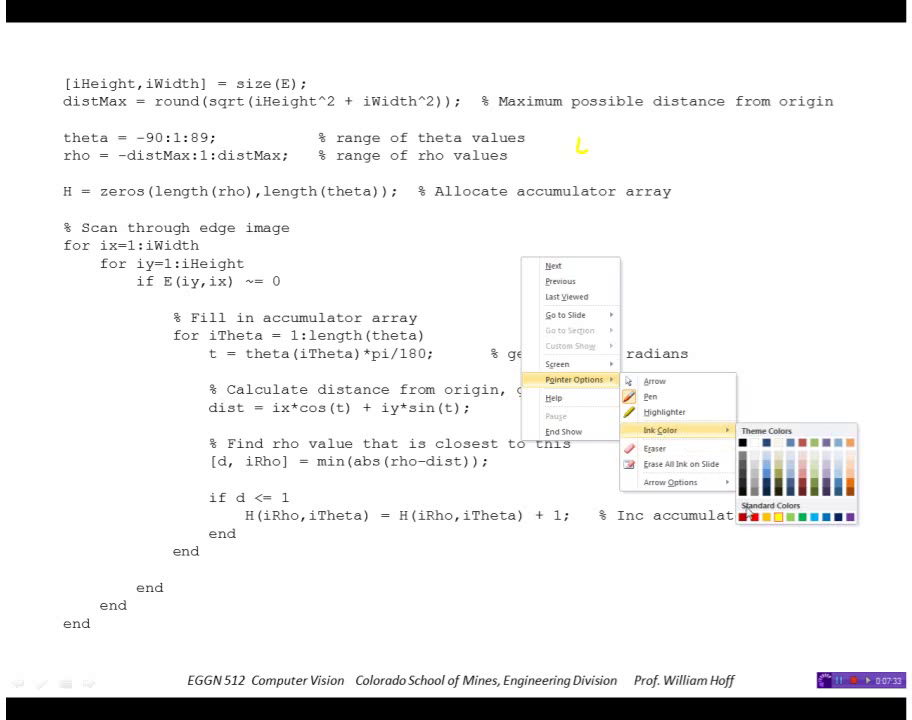
left_click(744, 517)
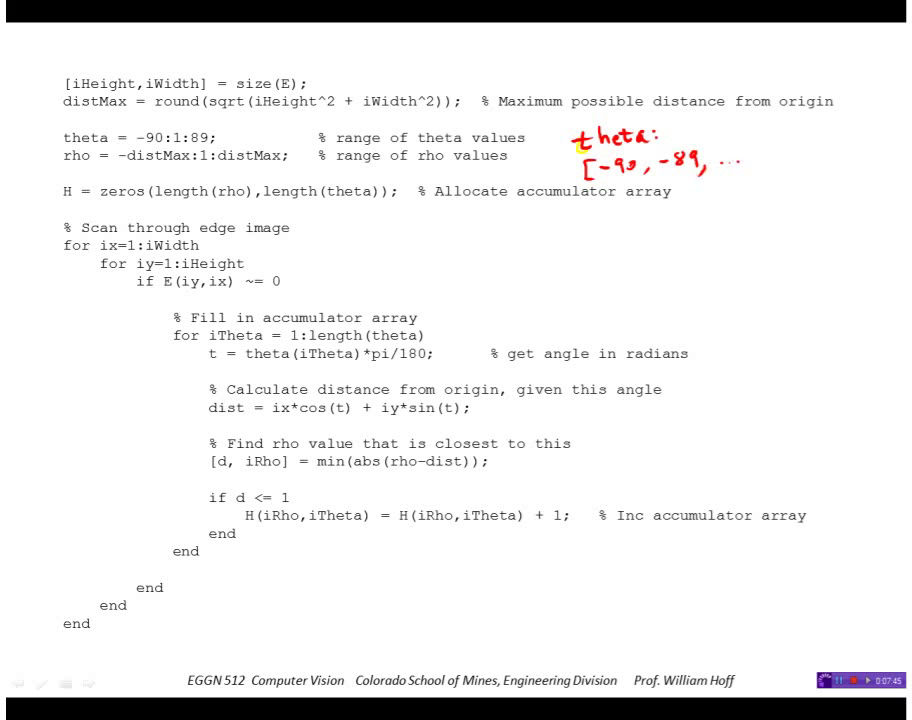
Handwrite the theta values -90 … +89 beside the code
left_click(740, 168)
left_click_drag(760, 150, 758, 152)
left_click_drag(772, 165, 769, 172)
left_click(790, 162)
left_click(800, 162)
left_click(810, 162)
mouse_move(822, 156)
left_mouse_down()
mouse_move(864, 155)
mouse_move(872, 170)
left_mouse_up()
left_click(843, 152)
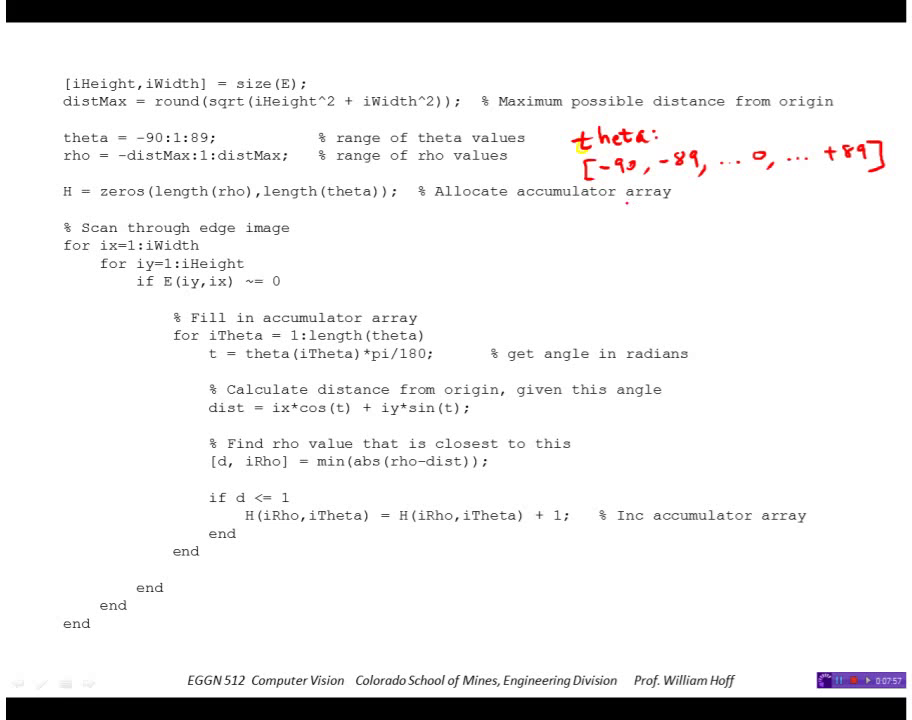
Handwrite the matching indices 1, 2 … 180 under the theta values
left_click_drag(621, 197, 621, 208)
left_click_drag(683, 196, 695, 206)
left_click(751, 196)
left_click(763, 196)
left_click(775, 196)
left_click(787, 196)
mouse_move(843, 184)
left_mouse_down()
mouse_move(843, 198)
mouse_move(864, 186)
left_mouse_up()
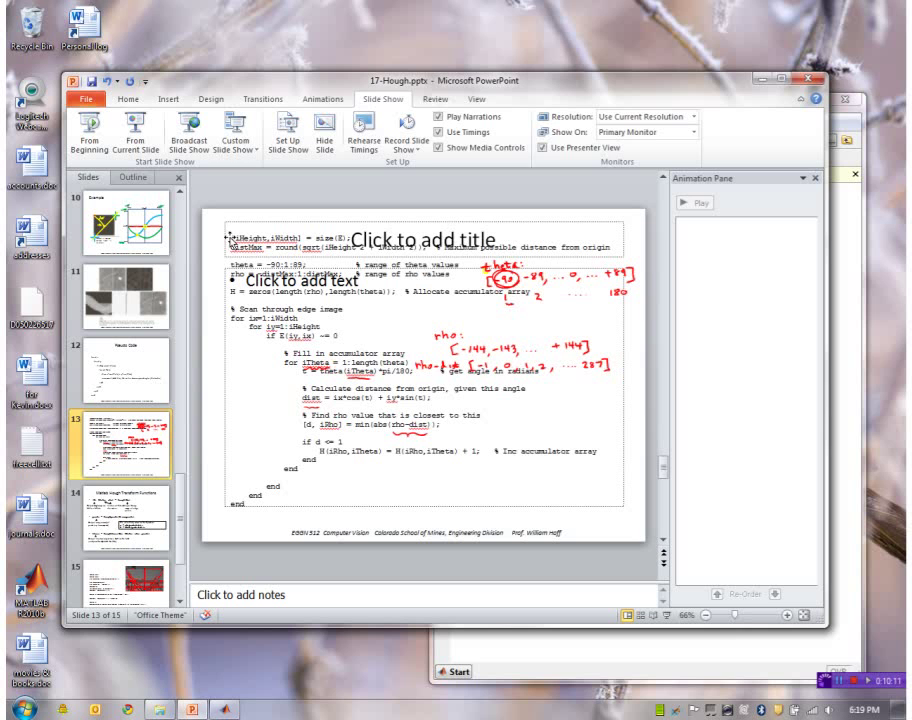
Load gantrycrane.png into I with imread and display it with imshow, moving the figure aside
key("alt+Tab")
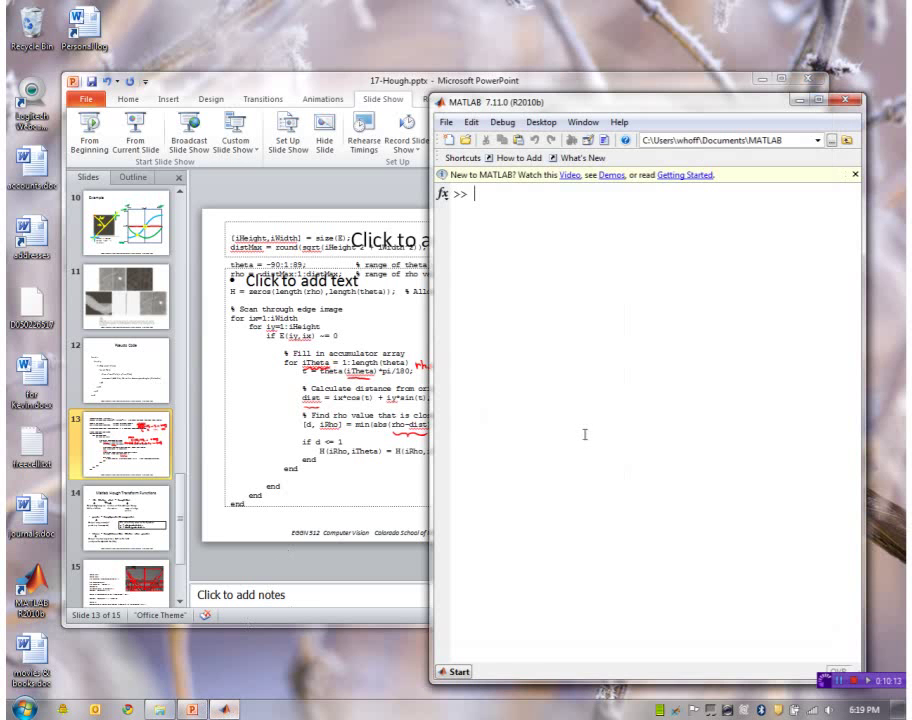
type("I = imread('gant")
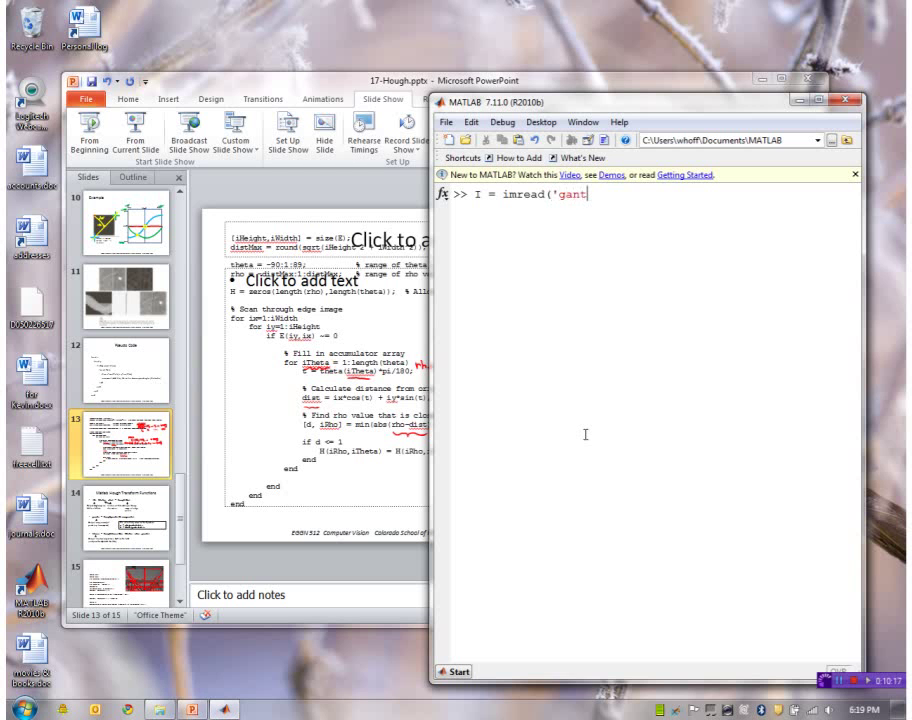
type("rycrane.png');")
key("Return")
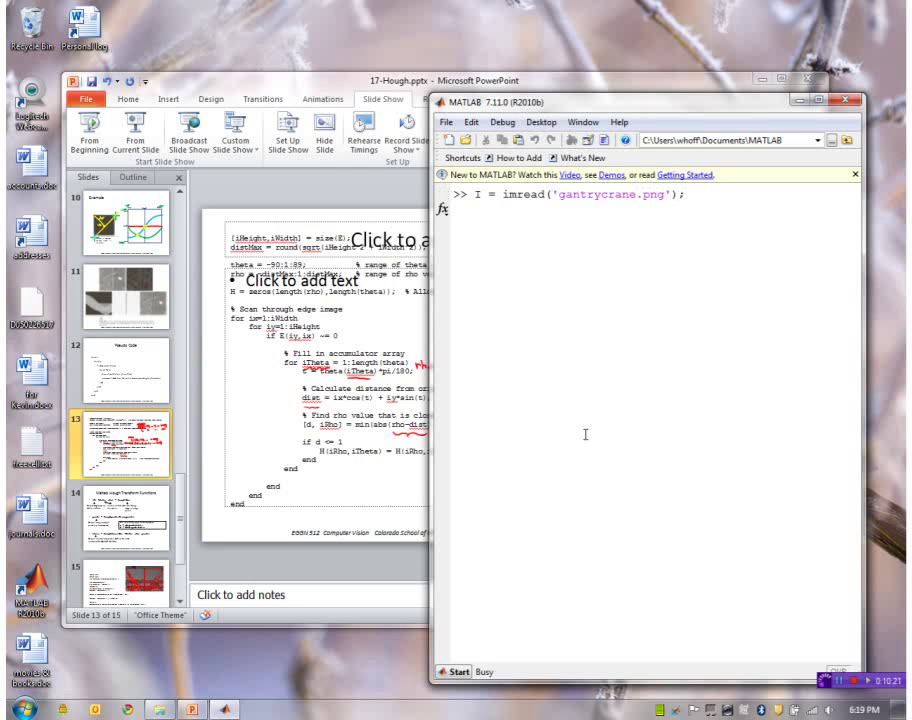
type("imshow(I)")
key("Return")
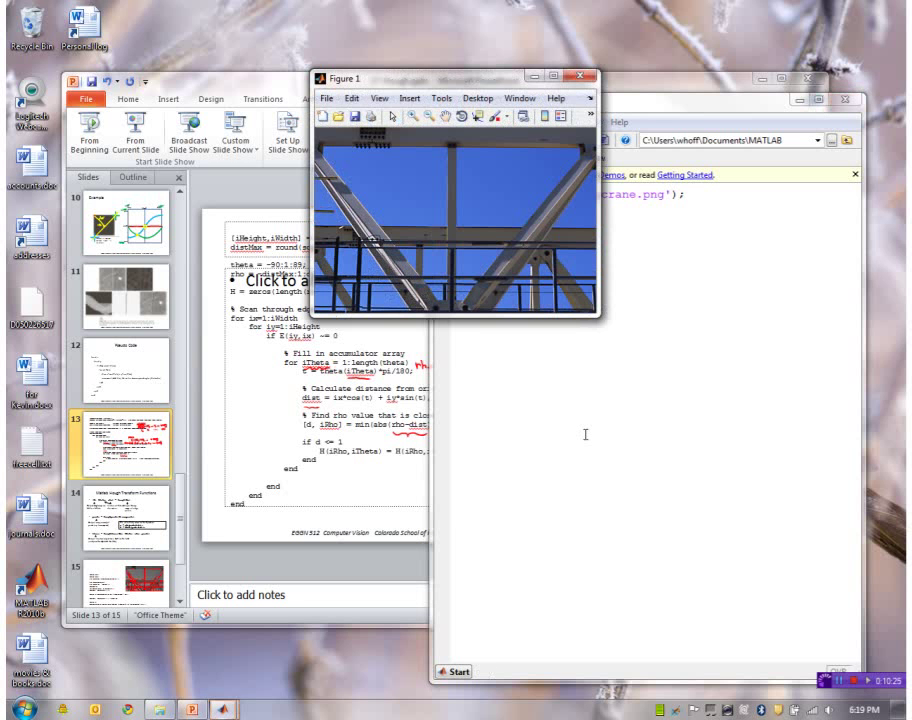
left_click_drag(449, 83, 365, 183)
left_click_drag(315, 148, 298, 120)
left_click(512, 313)
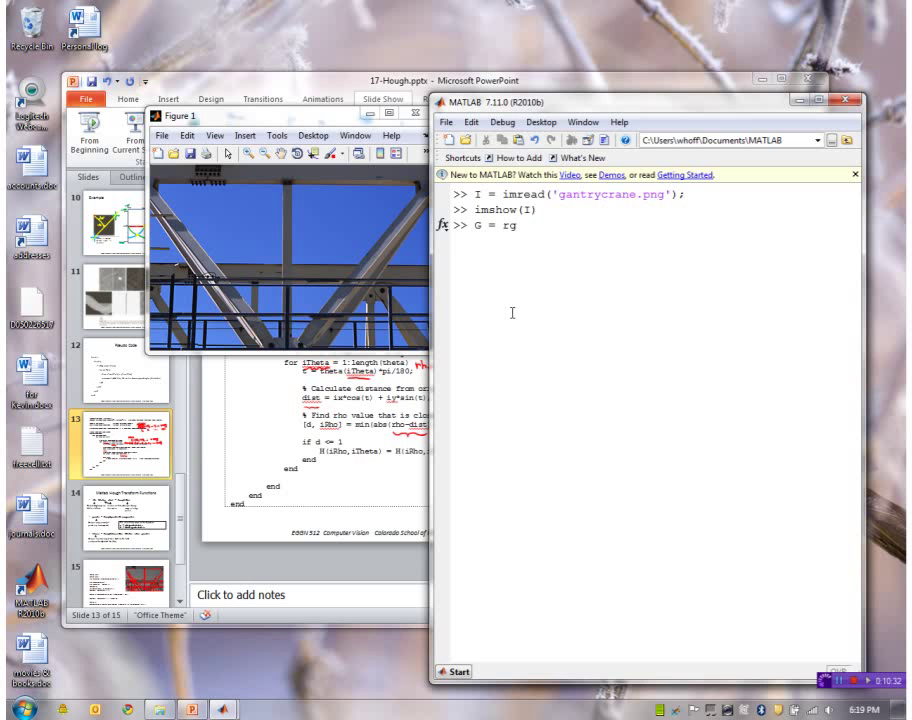
Convert I to grayscale G, compute Canny edges E, show them in a new figure, and return to the slides
type("G = rgb2gray(I);")
key("Return")
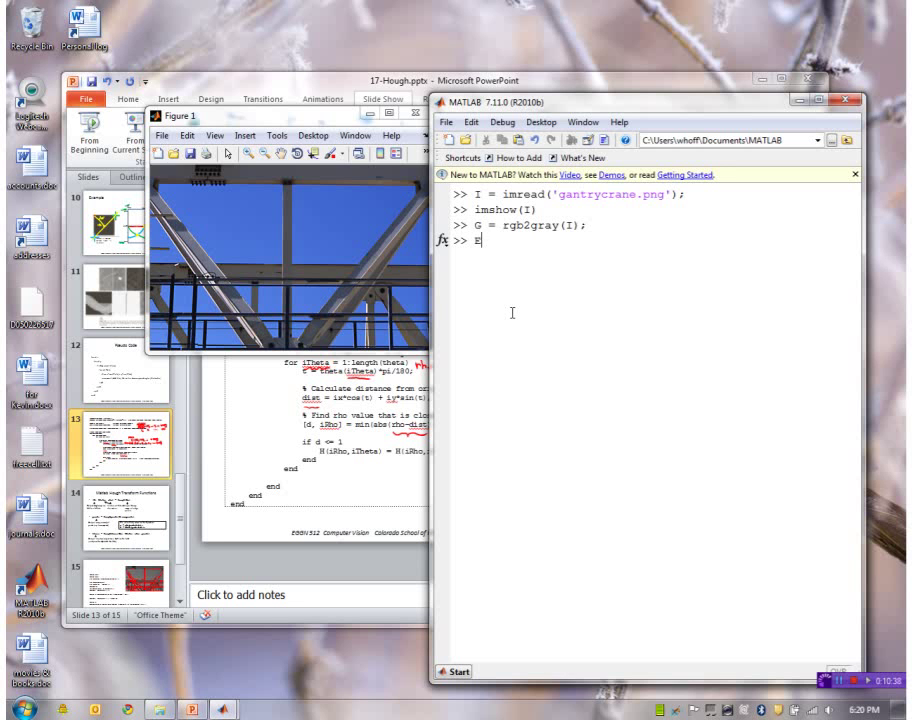
type("E = edge(G,'canny');")
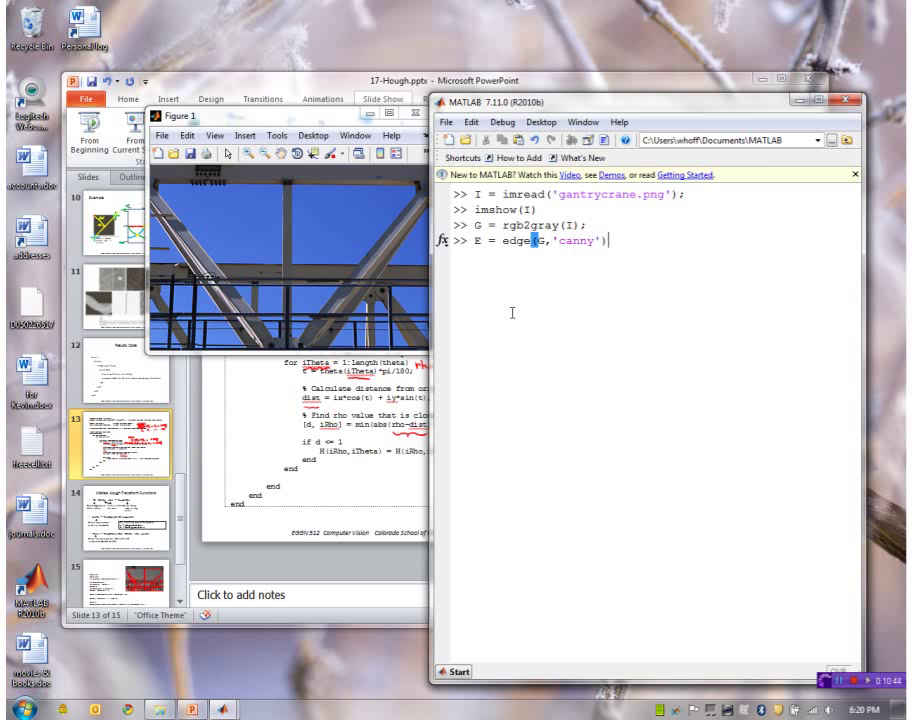
key("Return")
type("fi")
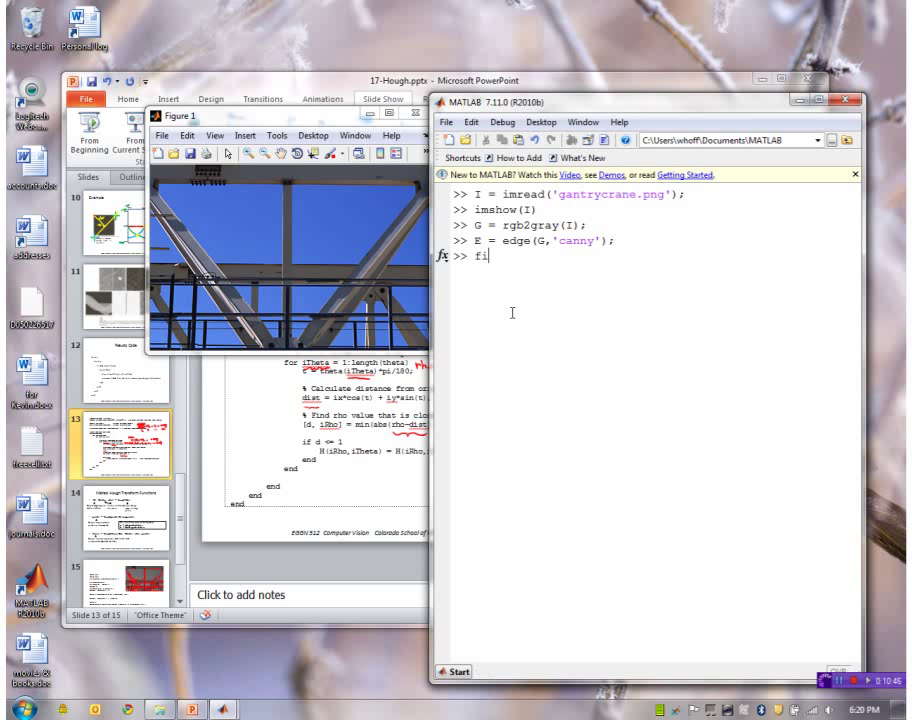
type("gure, imshow(E")
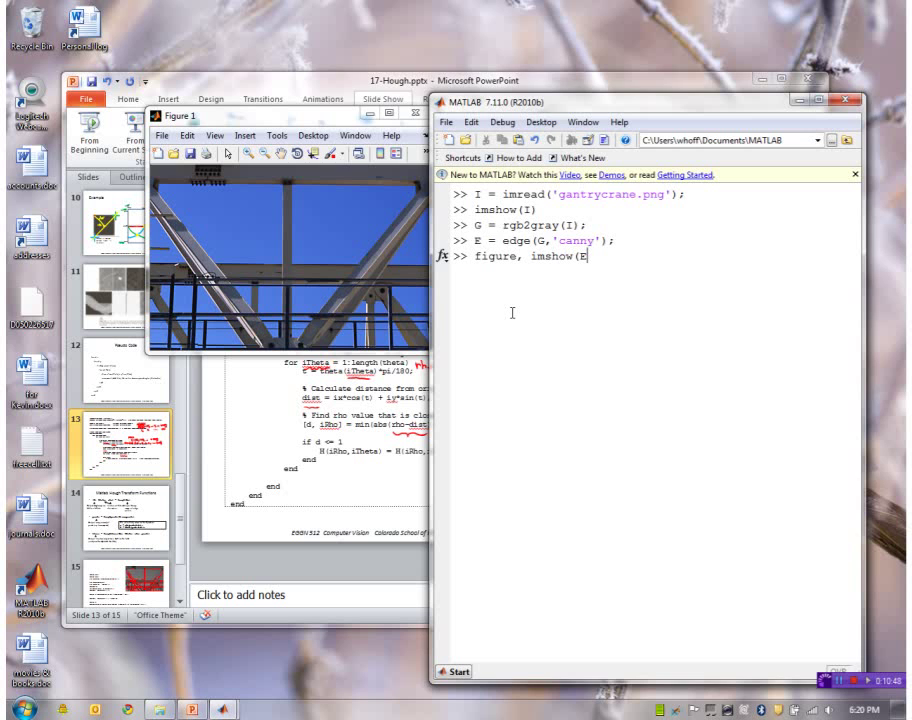
type(")")
key("Return")
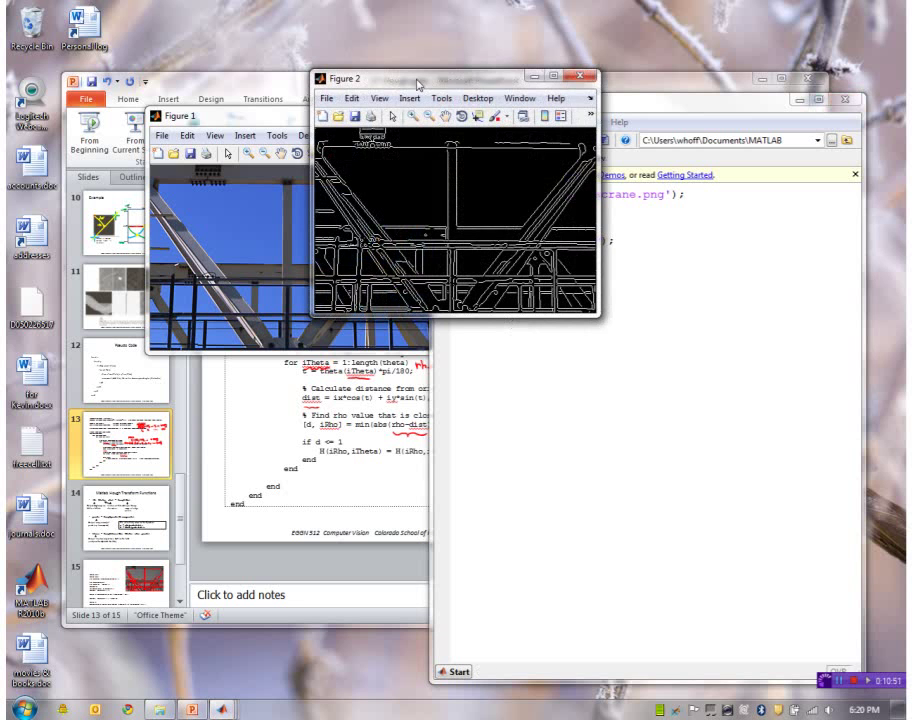
left_click_drag(418, 84, 252, 387)
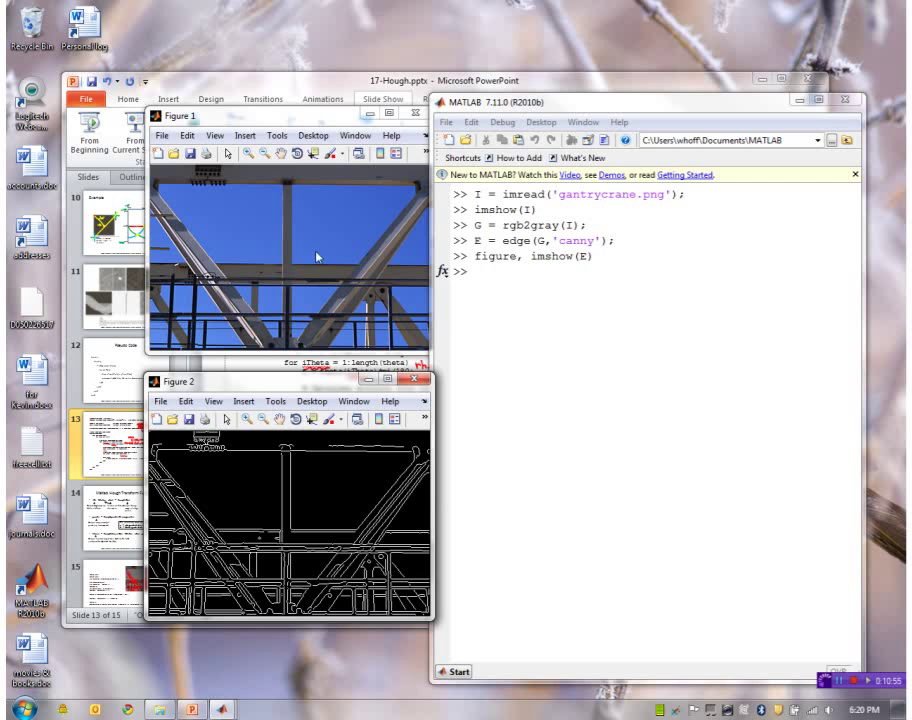
left_click(254, 90)
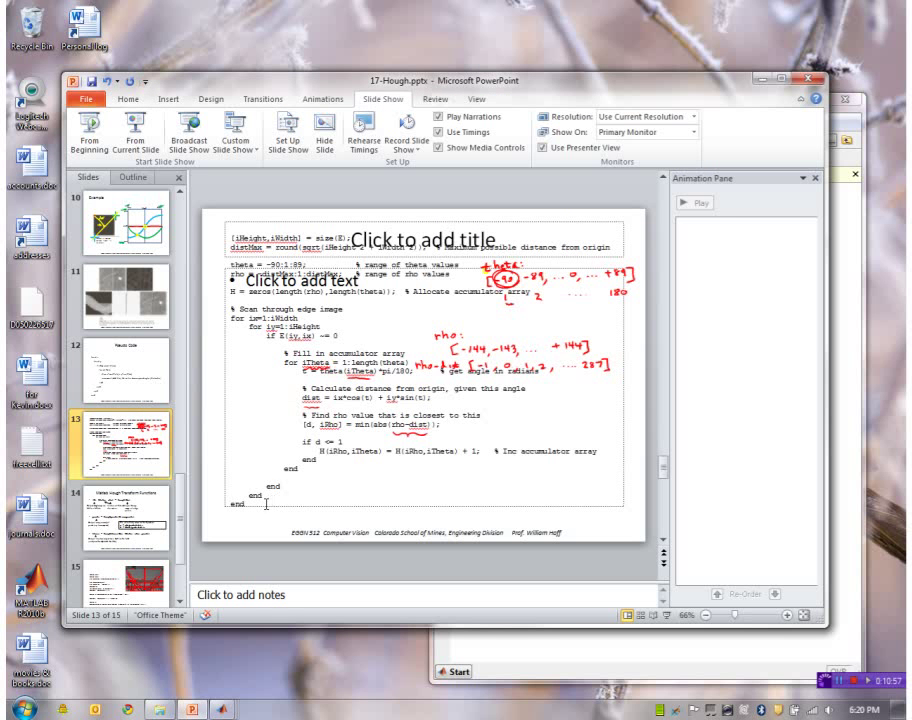
Copy the accumulator code block from slide 13 and paste it into MATLAB's Command Window to run
mouse_move(266, 503)
left_mouse_down()
mouse_move(300, 440)
mouse_move(265, 305)
mouse_move(228, 236)
left_mouse_up()
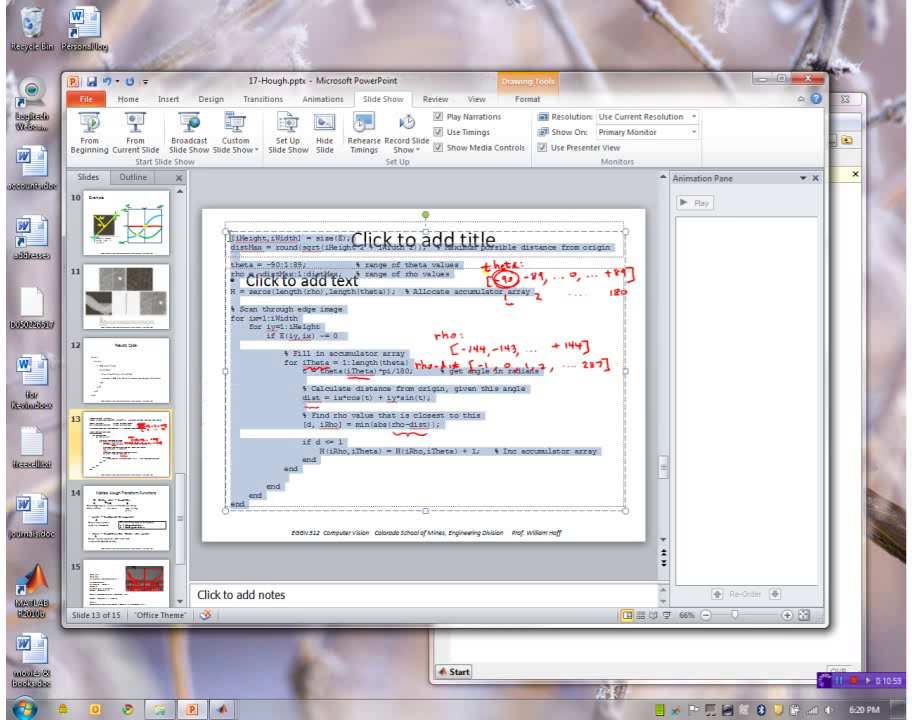
left_click(606, 650)
key("ctrl+v")
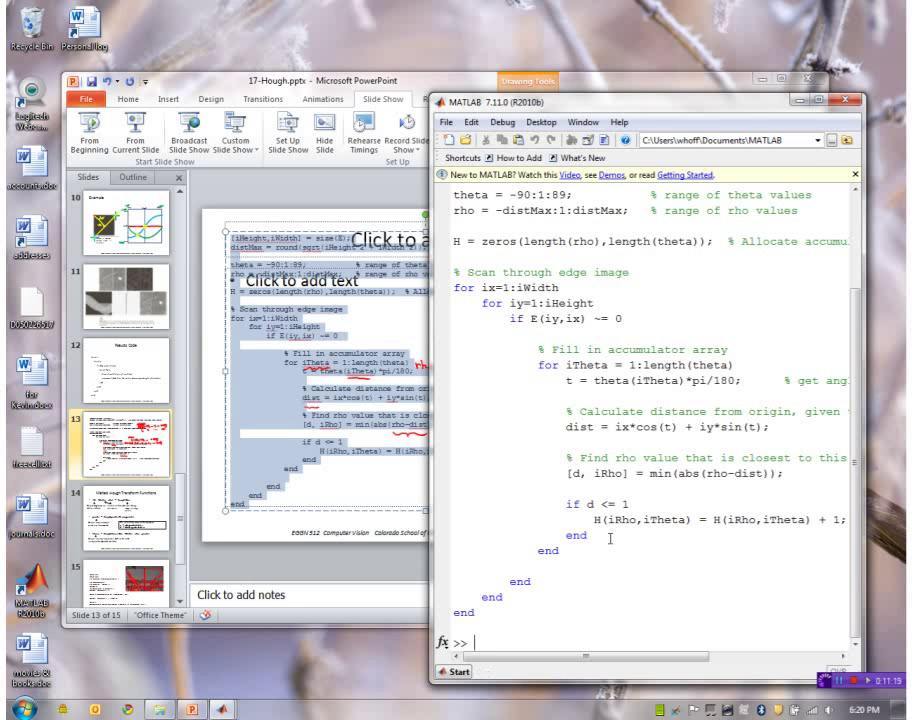
Run whos to list variables, then open the accumulator with imtool(H,[])
type("hos")
key("Return")
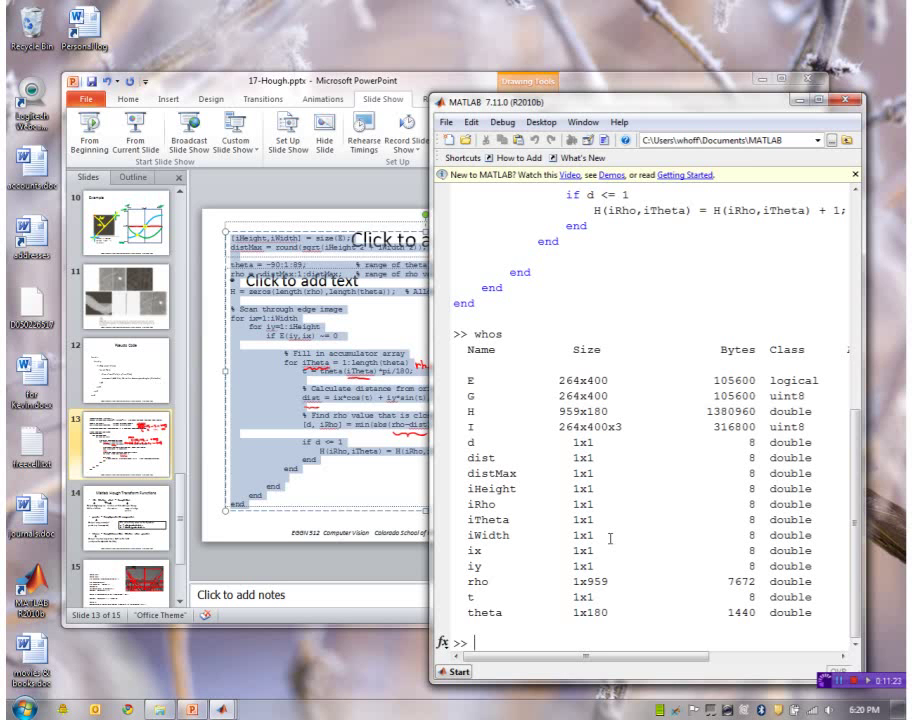
type("imtool(H,[])")
key("Return")
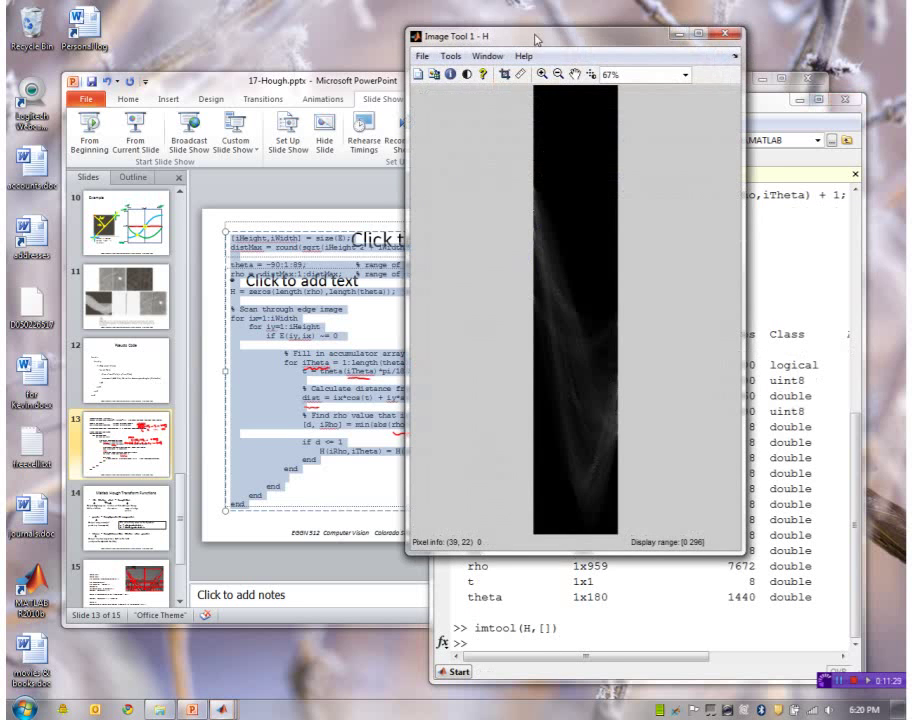
Lower the accumulator H's display maximum to 39 in Adjust Contrast, then switch back to PowerPoint
left_click_drag(535, 40, 412, 52)
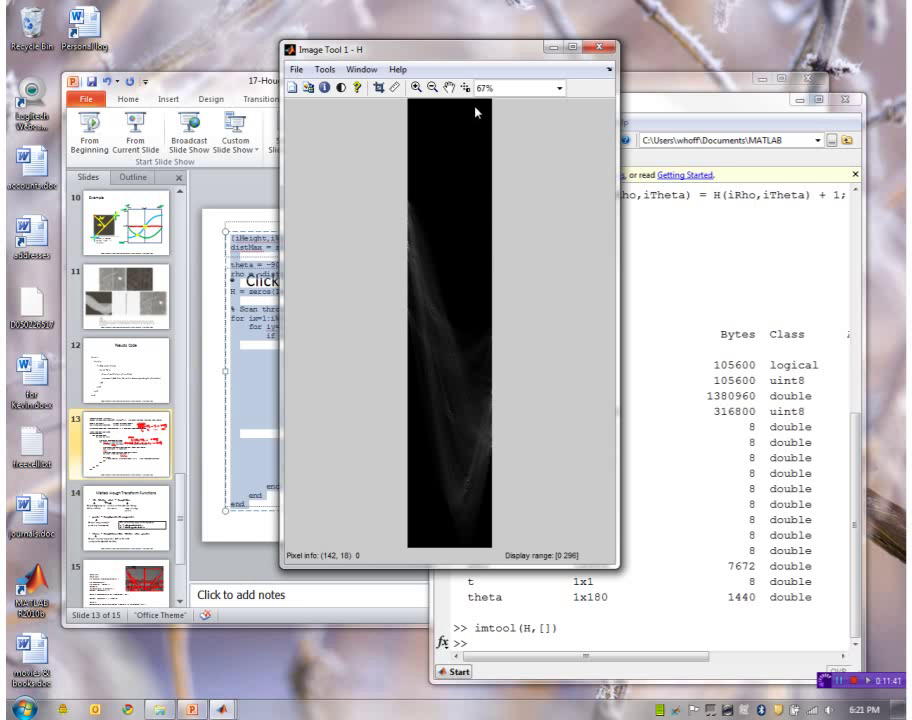
left_click(342, 89)
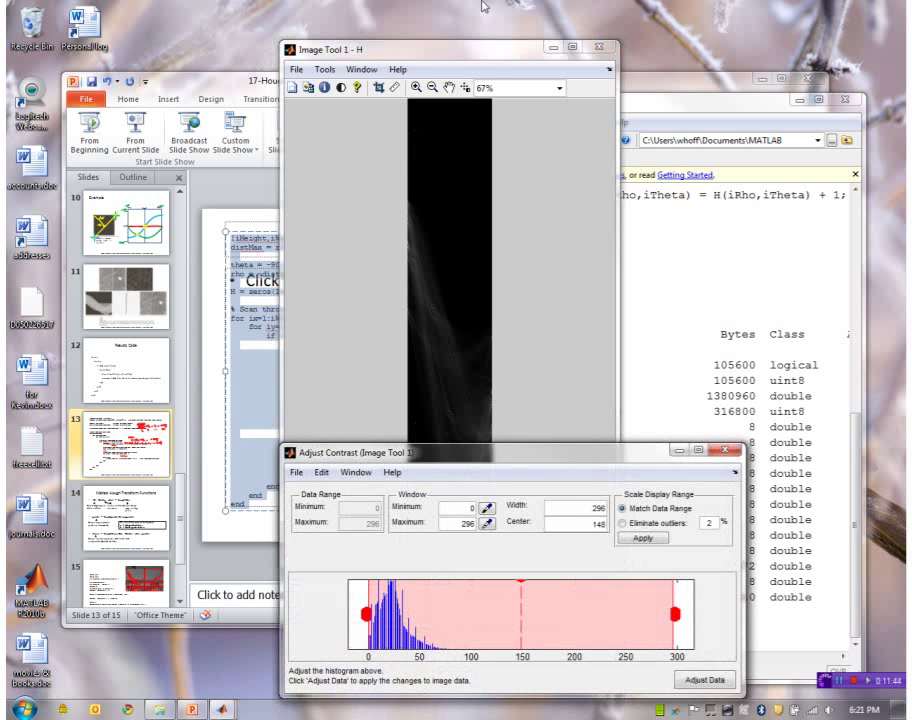
left_click_drag(483, 50, 703, 63)
left_click_drag(403, 457, 162, 171)
left_click_drag(418, 327, 166, 327)
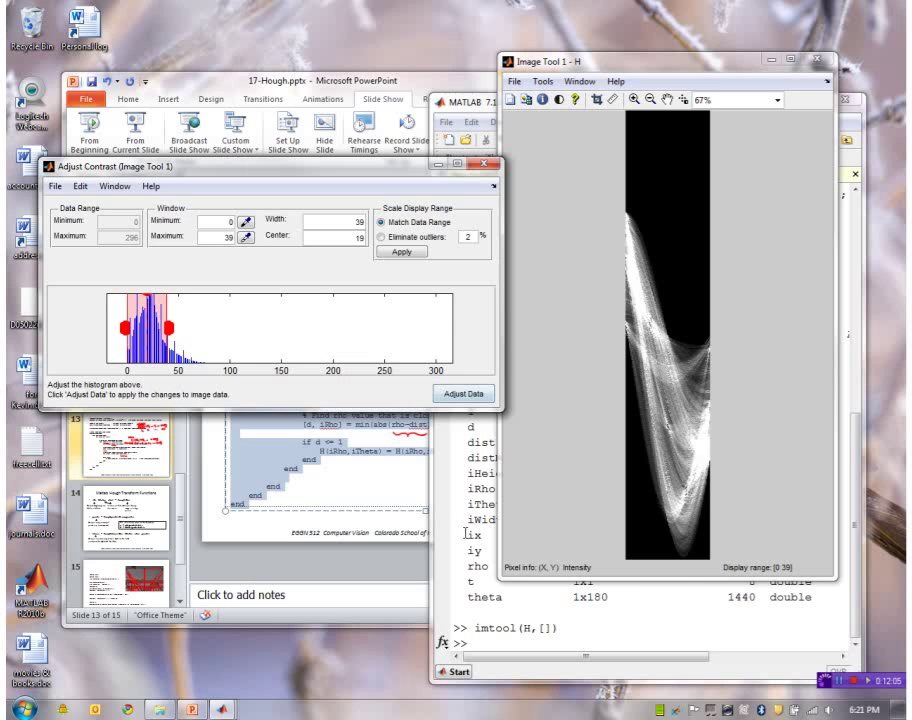
key("alt+Tab")
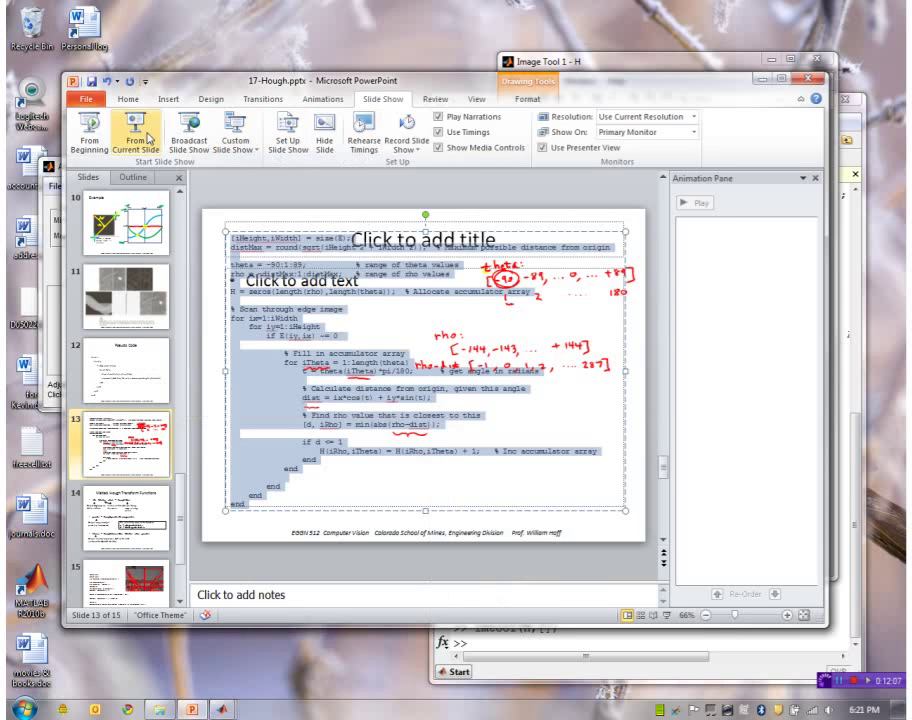